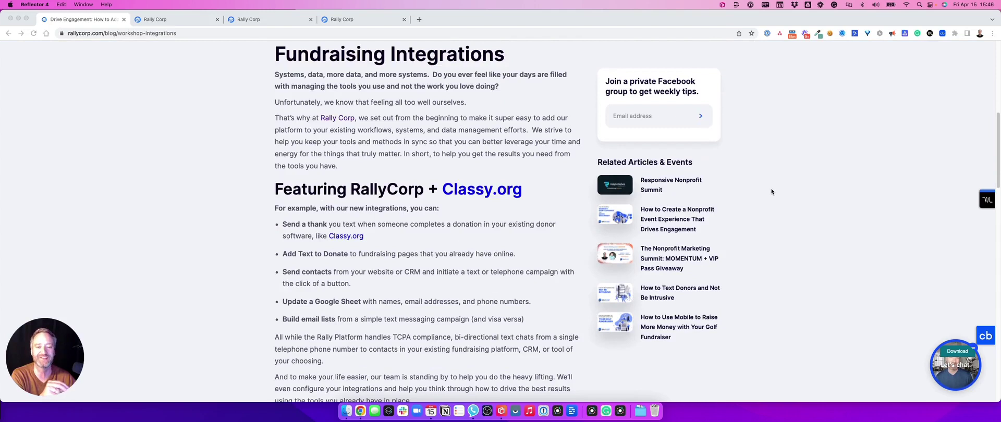
# View the top of the workshop article and open the Integrations page of the Rally Corp platform
pyautogui.scroll(-1, 772, 192)
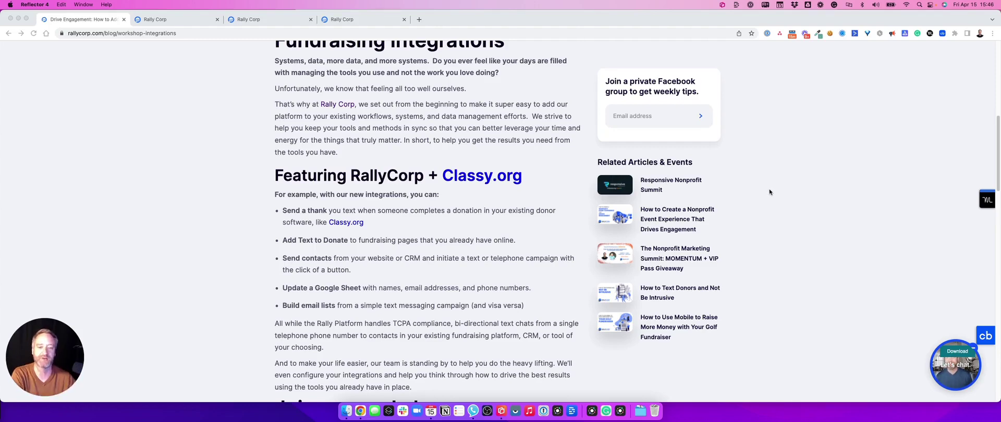
pyautogui.scroll(6, 759, 141)
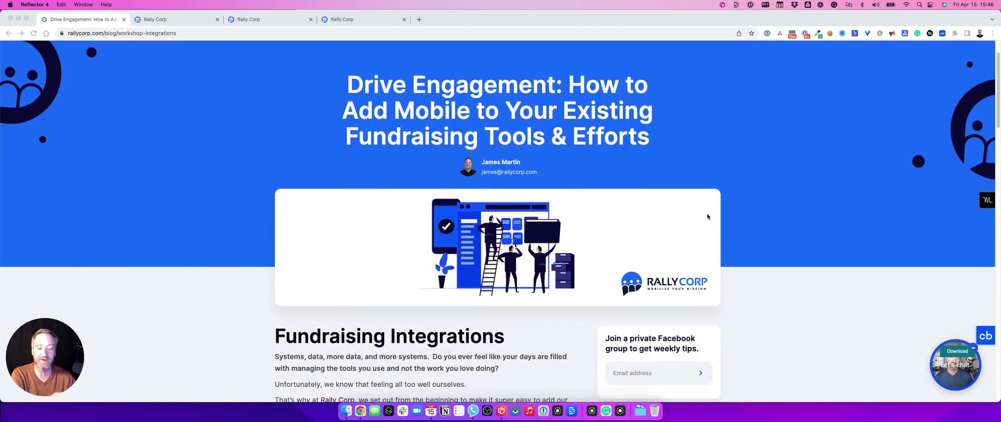
pyautogui.scroll(2, 708, 217)
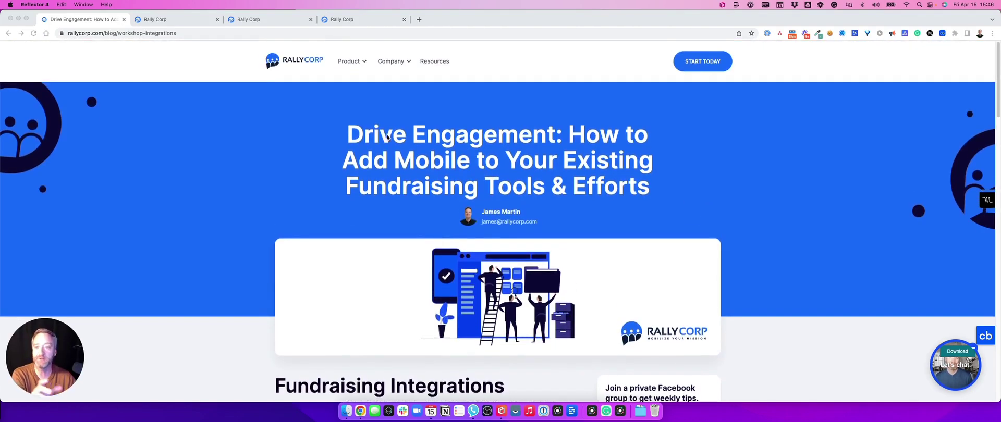
pyautogui.click(167, 22)
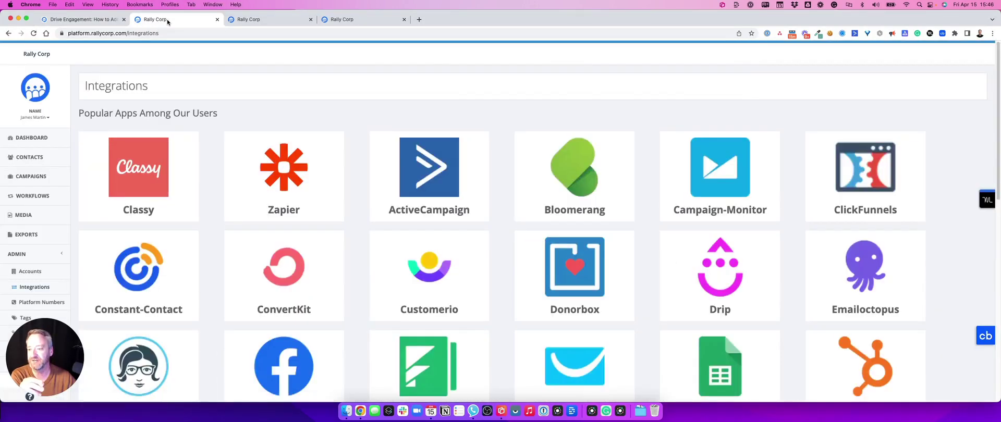
pyautogui.click(30, 288)
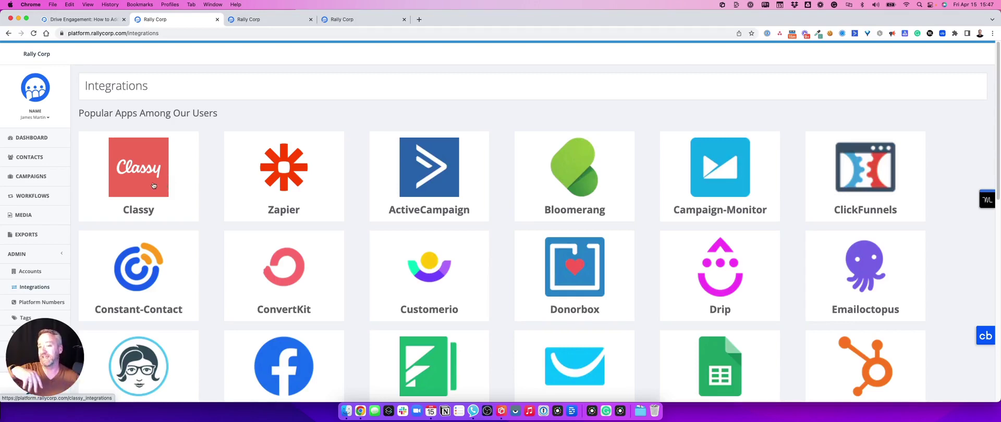
# Review the workshop article's Classy.org integration examples, workshop topics and registration form
pyautogui.click(98, 20)
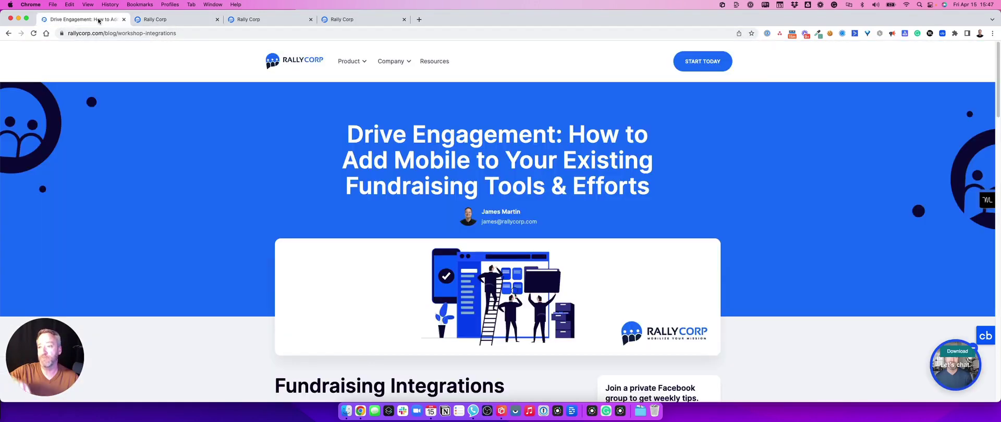
pyautogui.scroll(-5, 290, 209)
pyautogui.scroll(-10, 292, 220)
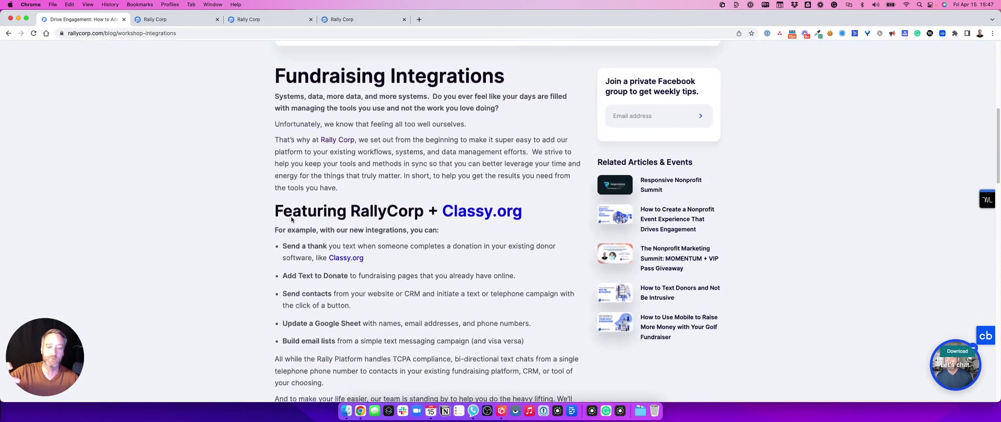
pyautogui.scroll(-1, 292, 218)
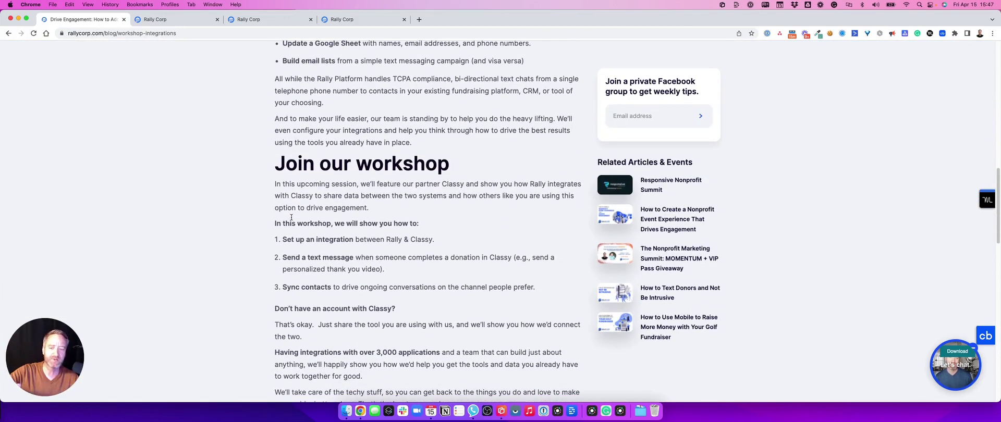
pyautogui.scroll(-5, 292, 219)
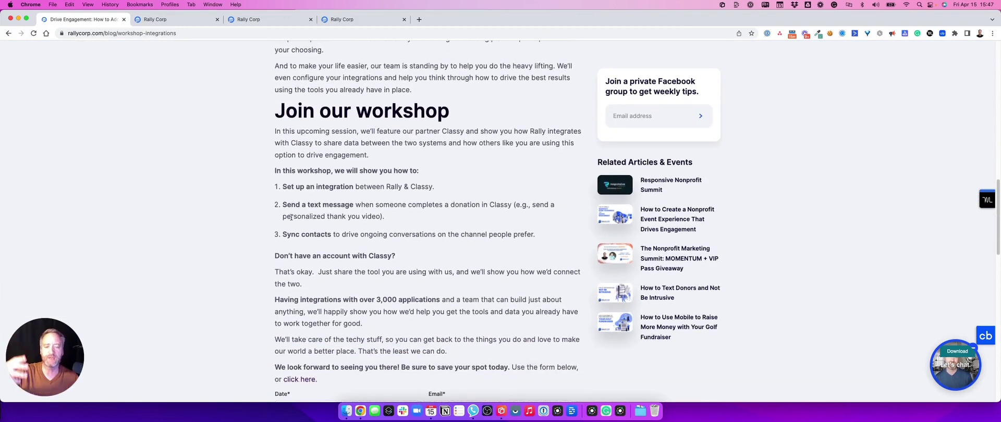
pyautogui.scroll(-1, 292, 218)
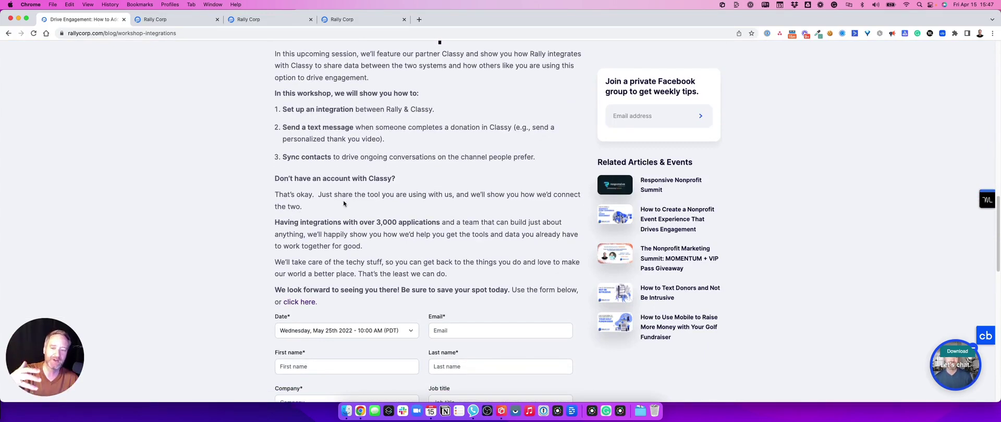
pyautogui.scroll(-1, 343, 202)
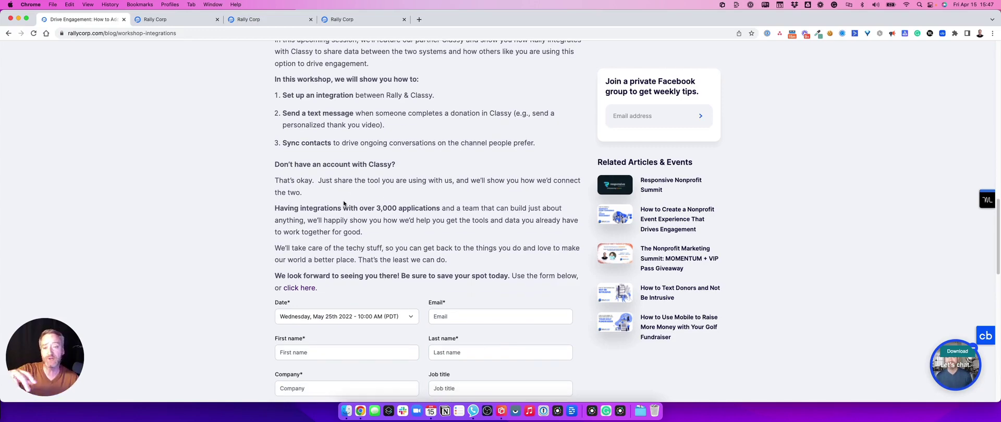
pyautogui.scroll(-2, 344, 203)
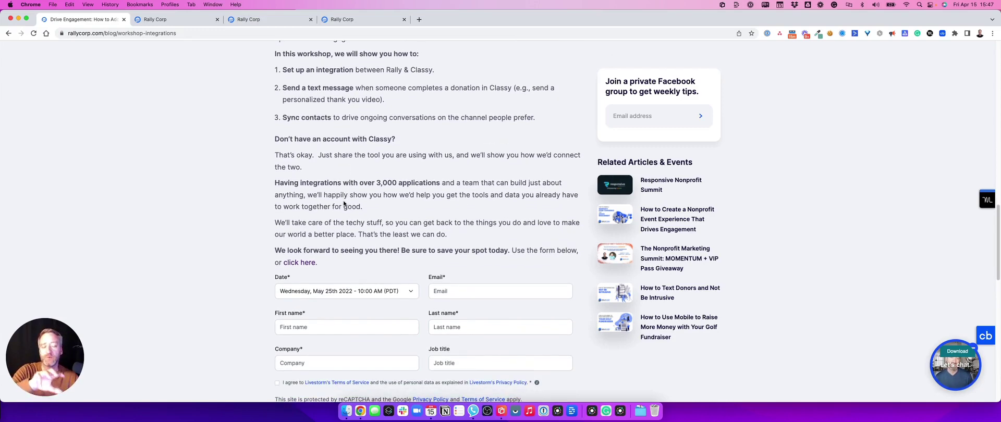
pyautogui.scroll(-3, 344, 203)
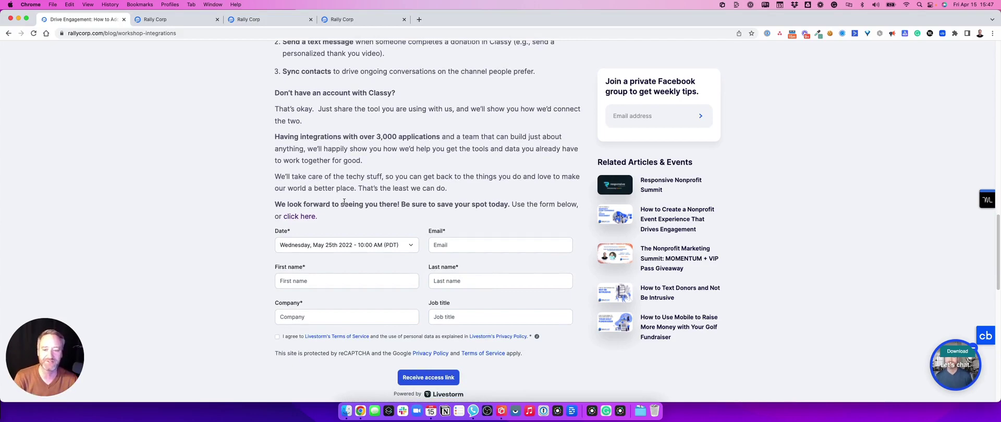
pyautogui.scroll(15, 344, 204)
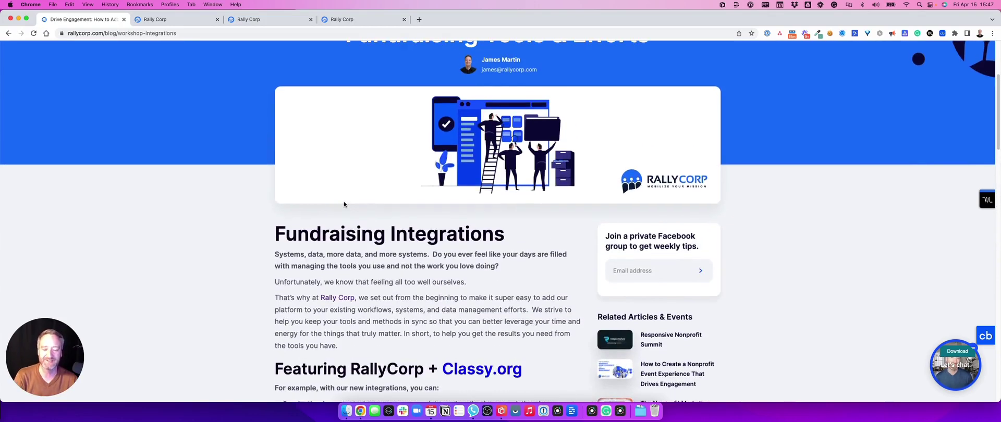
pyautogui.scroll(-15, 344, 204)
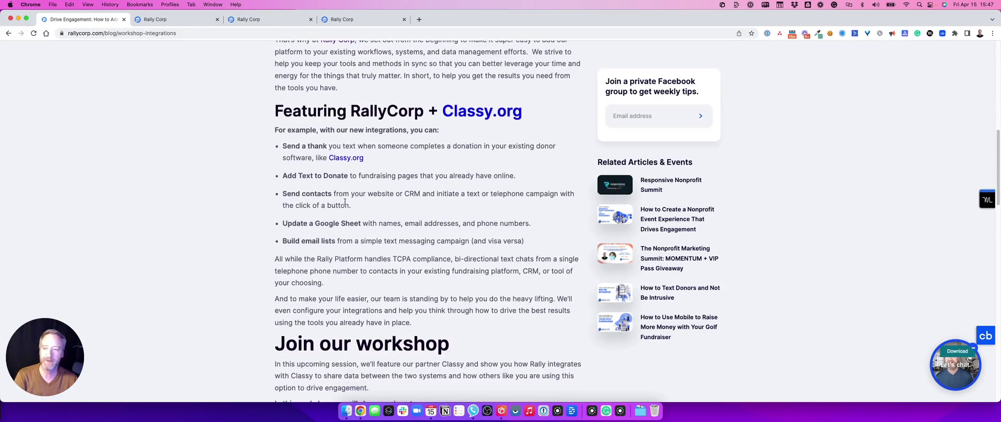
# Text the keyword Classy to 24365 from the mirrored phone and move the phone window aside
pyautogui.click(168, 23)
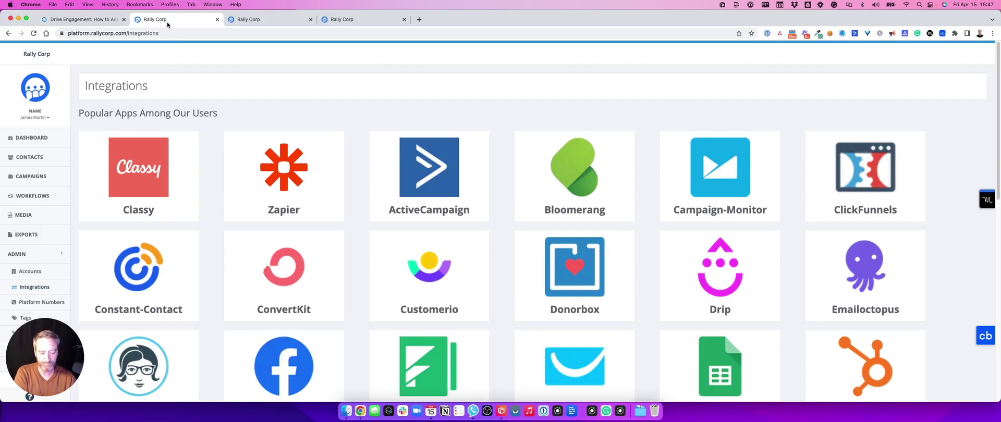
pyautogui.click(504, 416)
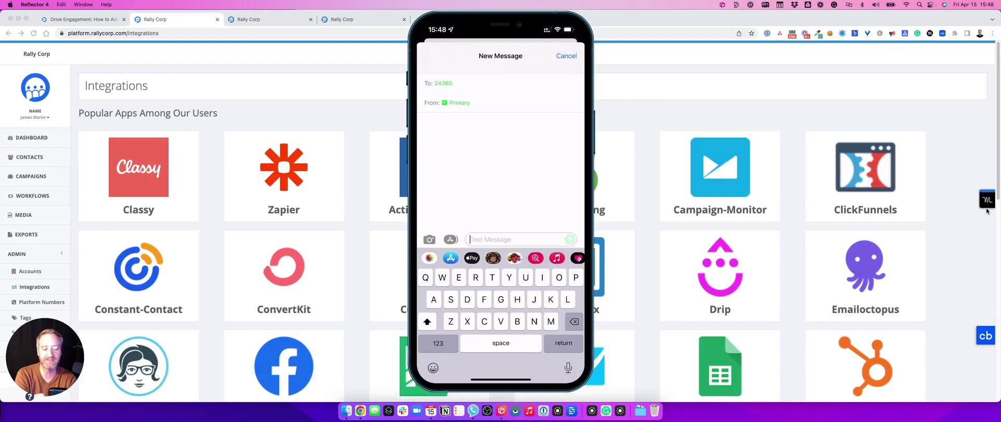
pyautogui.write('Classy')
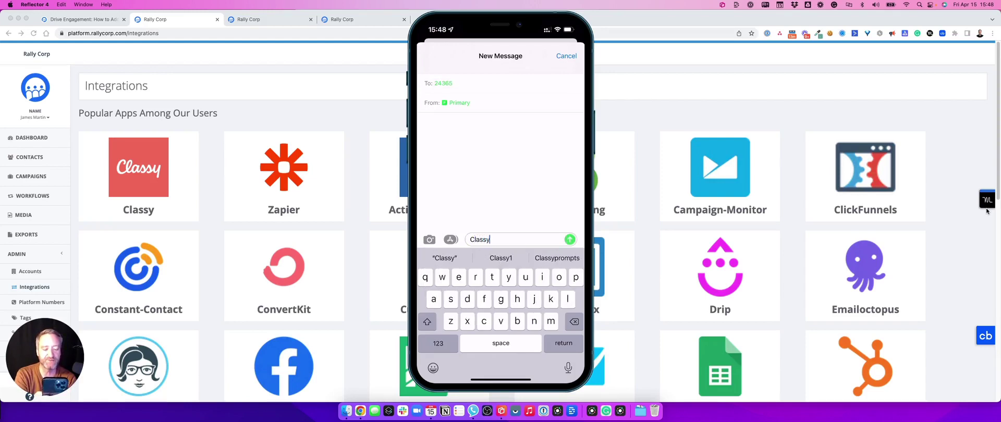
pyautogui.press('Return')
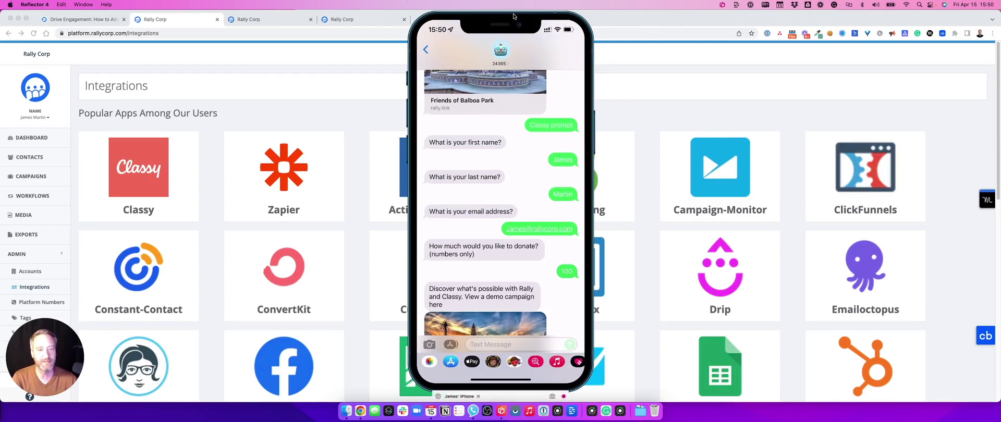
pyautogui.moveTo(503, 20); pyautogui.dragTo(998, 63)
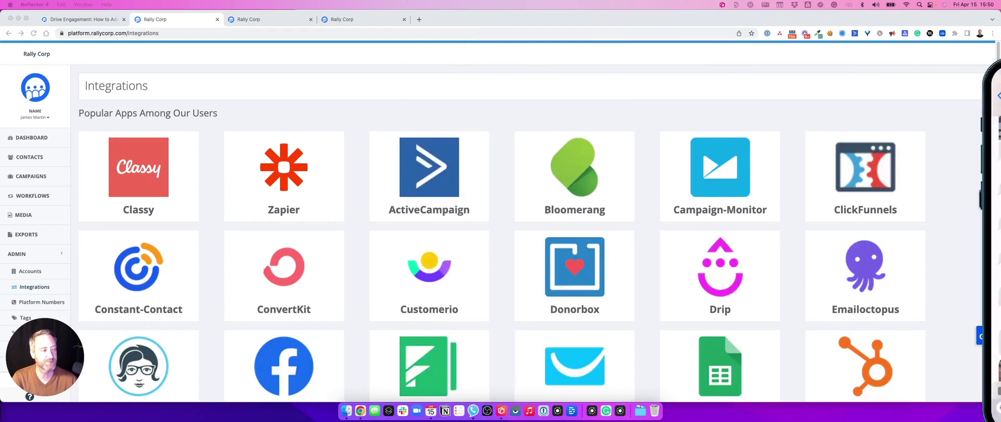
# Open the conversations of the Classy Parameters Passing Demo workflow
pyautogui.click(39, 194)
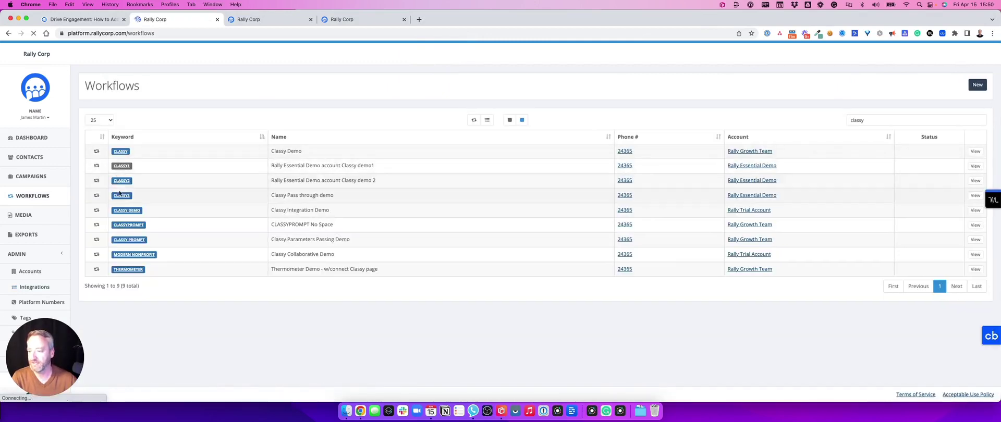
pyautogui.click(130, 240)
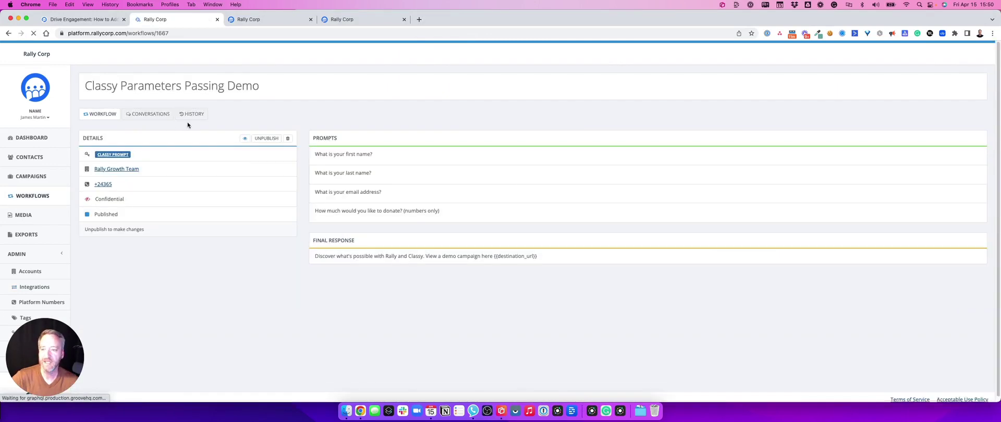
pyautogui.click(148, 114)
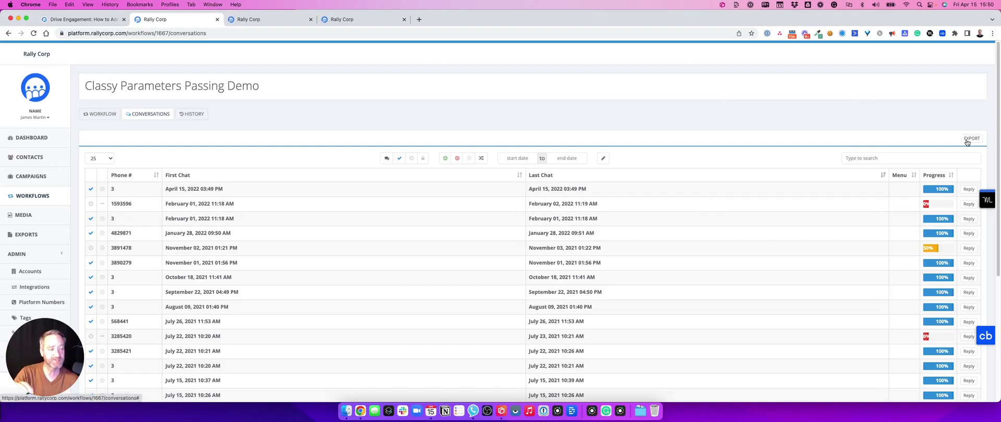
# Open the most recent conversation and review its prompts and replies from the beginning
pyautogui.click(969, 189)
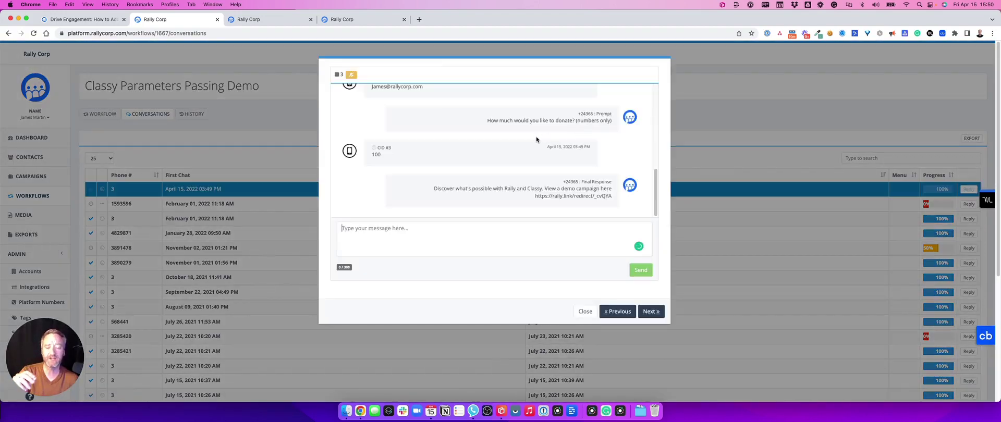
pyautogui.scroll(5, 536, 137)
pyautogui.scroll(2, 536, 141)
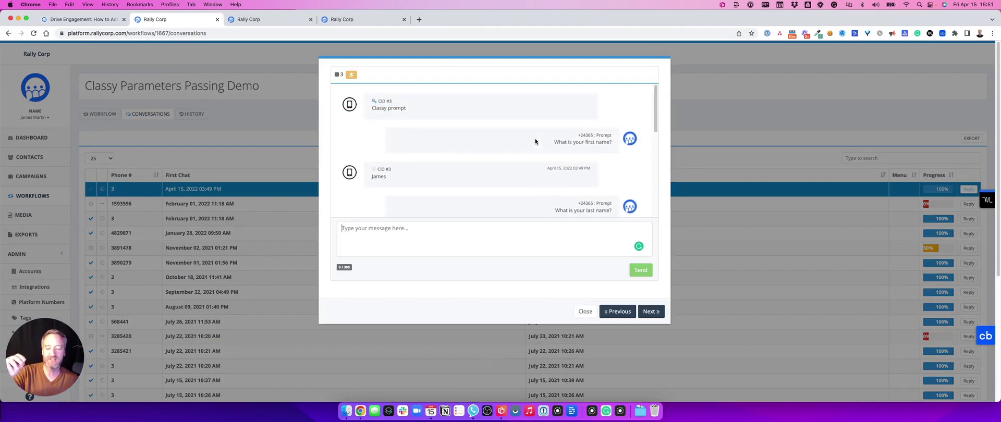
pyautogui.scroll(-8, 534, 142)
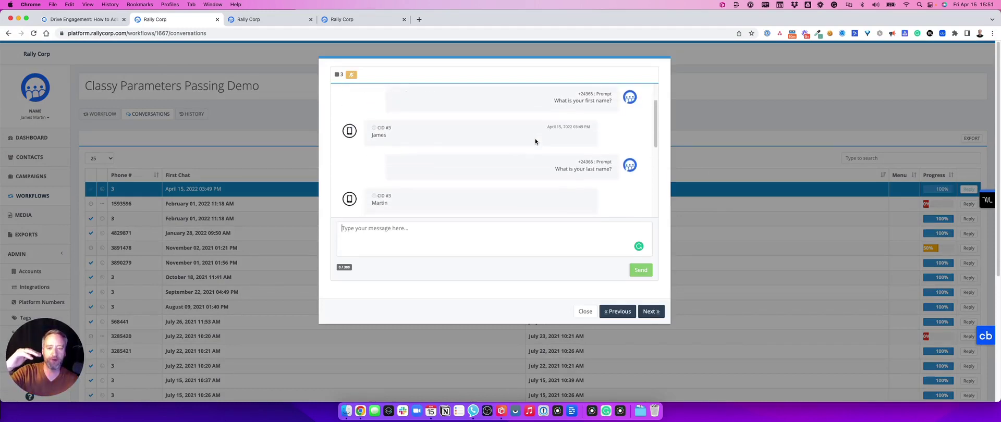
# Draft the reply "Thank you!" in the open conversation and close it without sending
pyautogui.click(475, 237)
pyautogui.write('Than k y')
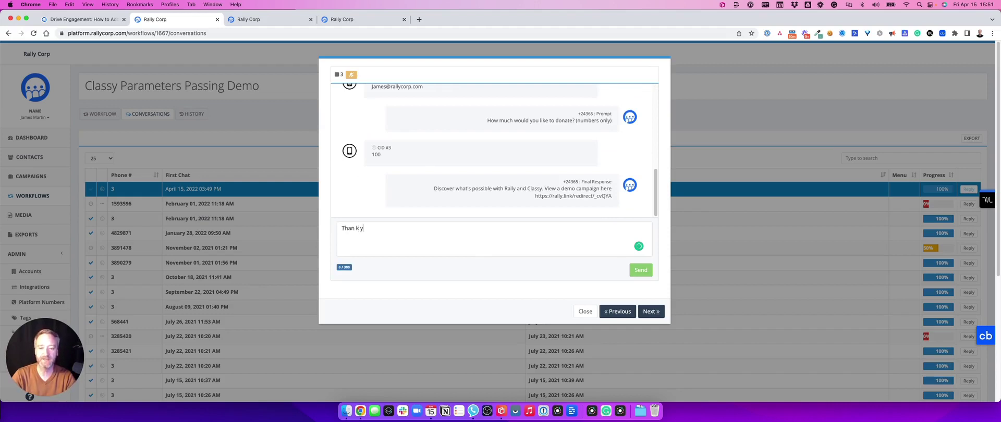
pyautogui.press('BackSpace')
pyautogui.press('BackSpace')
pyautogui.press('BackSpace')
pyautogui.press('BackSpace')
pyautogui.write('k you!')
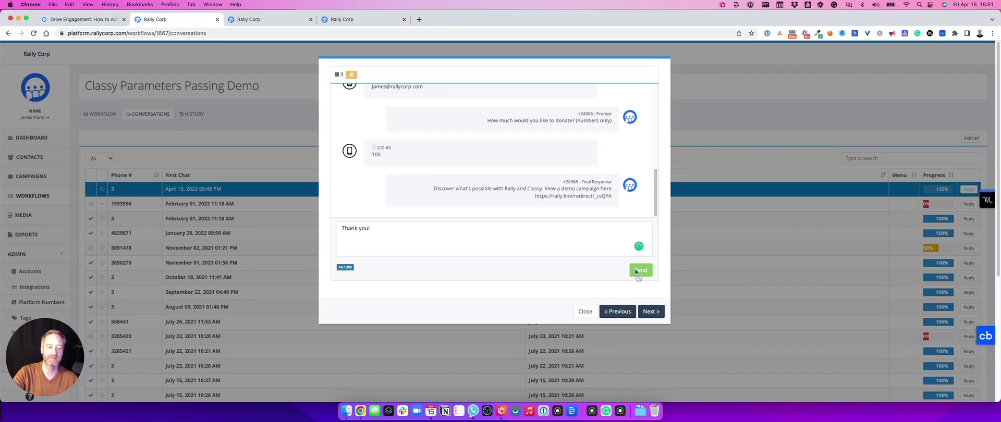
pyautogui.click(584, 313)
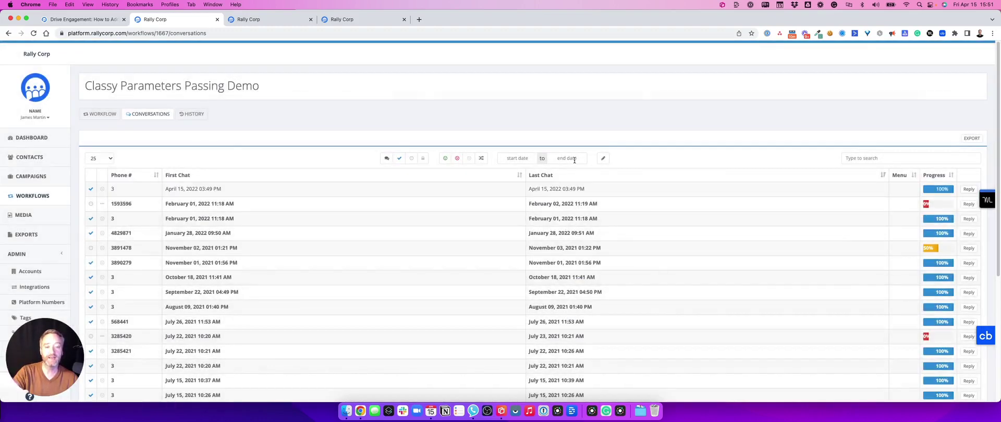
# Open a group message, choose scheduled sending and the Rally Growth TF sender, and close it without sending
pyautogui.click(603, 158)
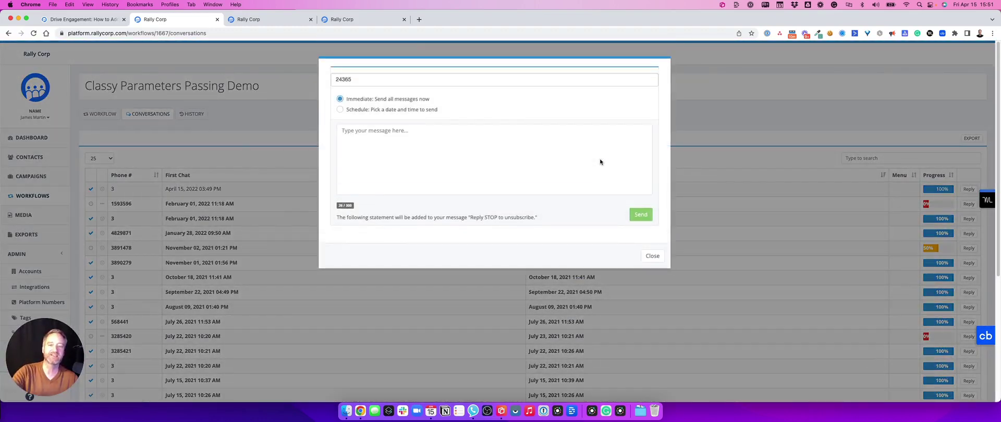
pyautogui.click(398, 111)
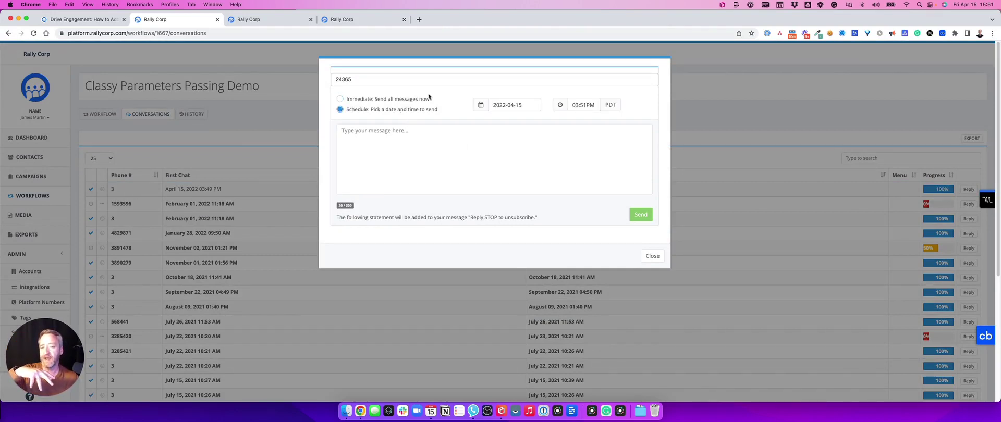
pyautogui.click(398, 82)
pyautogui.click(368, 134)
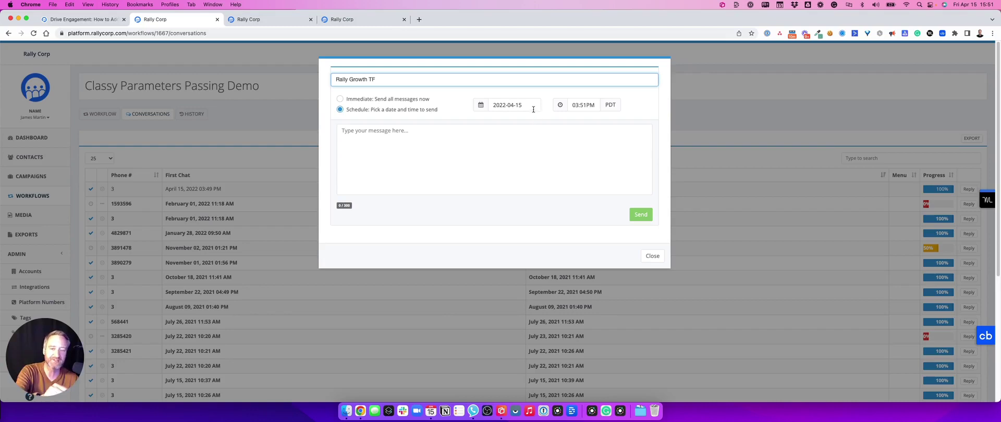
pyautogui.click(653, 256)
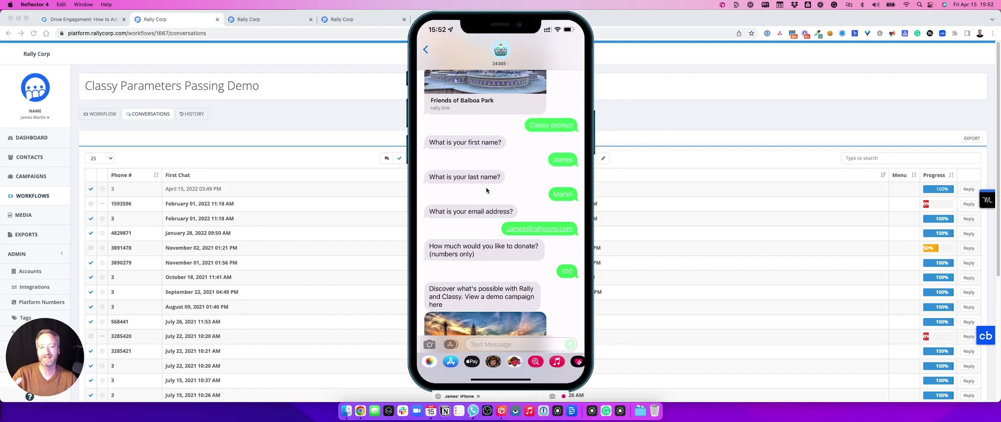
# Go back to the Integrations page and return to the article's section on RallyCorp + Classy.org
pyautogui.click(81, 296)
pyautogui.click(31, 287)
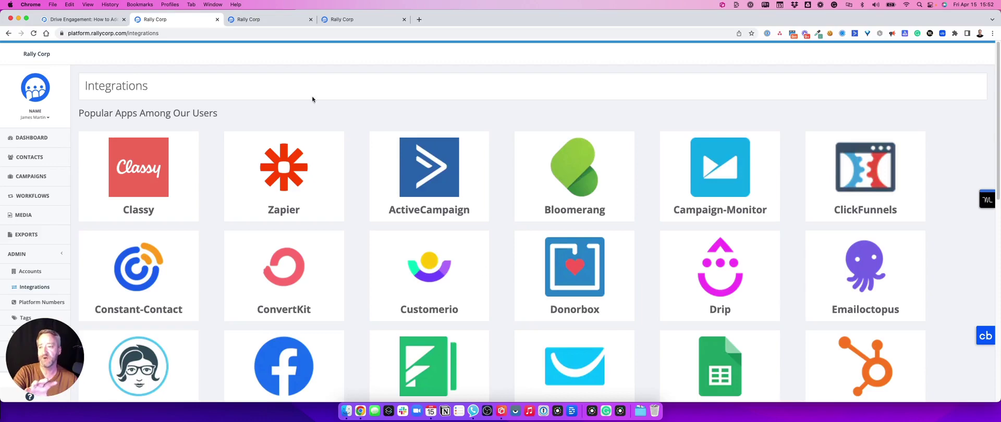
pyautogui.click(74, 23)
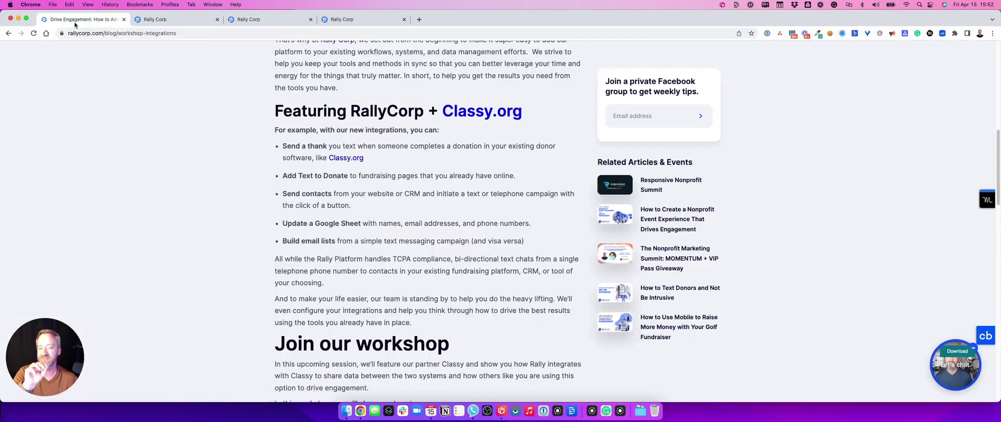
pyautogui.scroll(3, 464, 234)
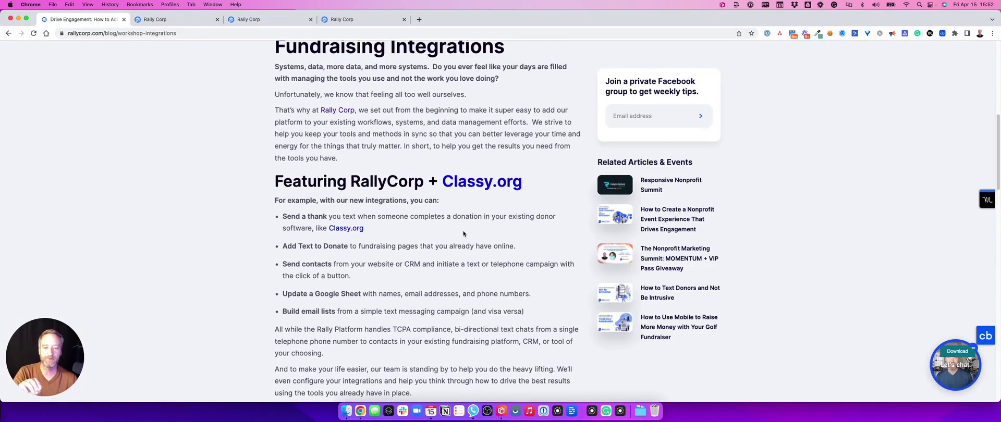